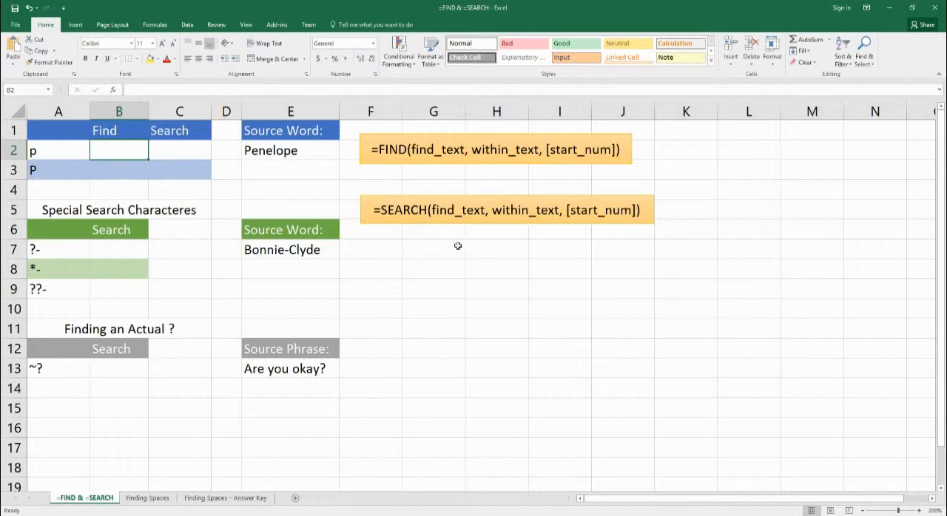
In B2, enter a FIND formula locating the lowercase p from A2 within the source word in E2, =find(A2,E2).
type("=fin")
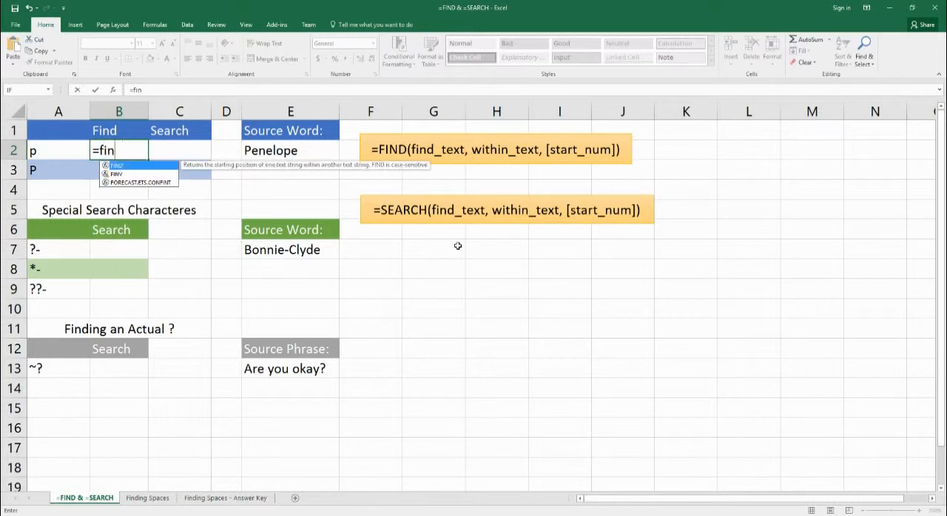
type("d(")
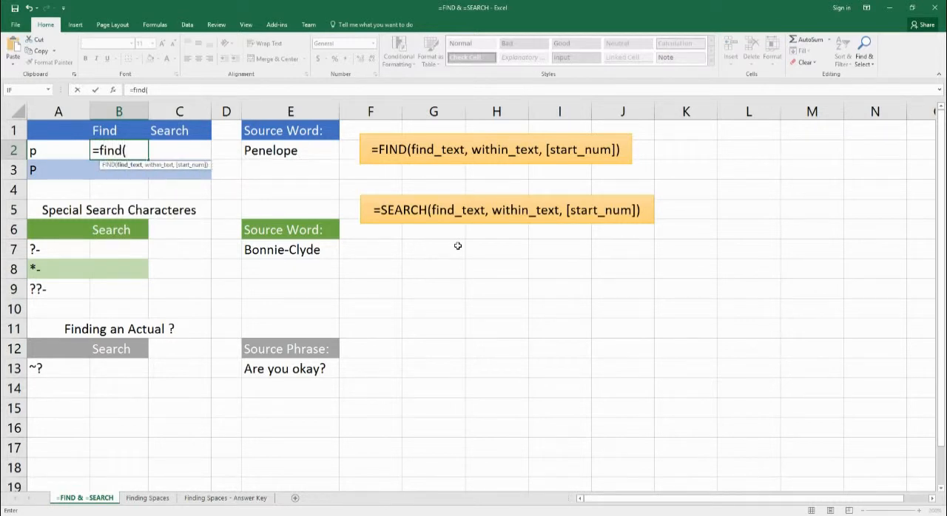
left_click(56, 153)
type(",")
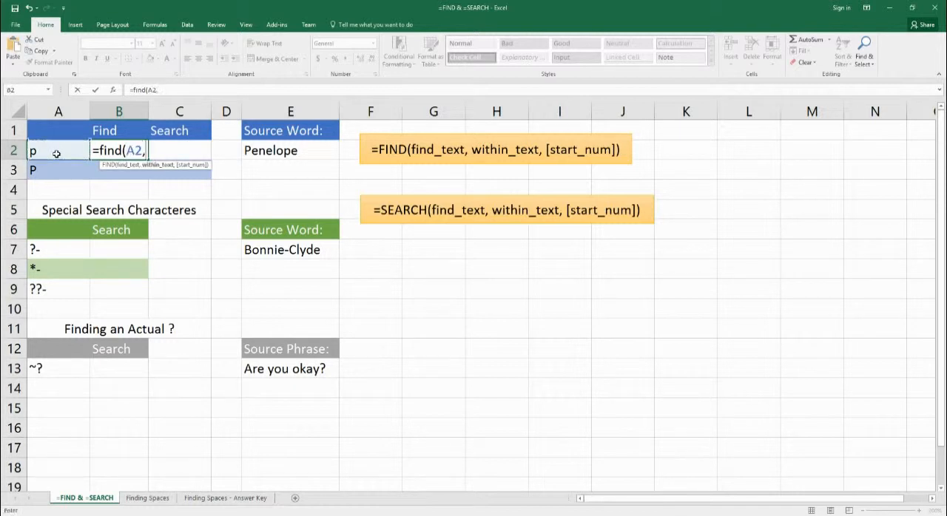
key("Right")
key("Right")
key("Right")
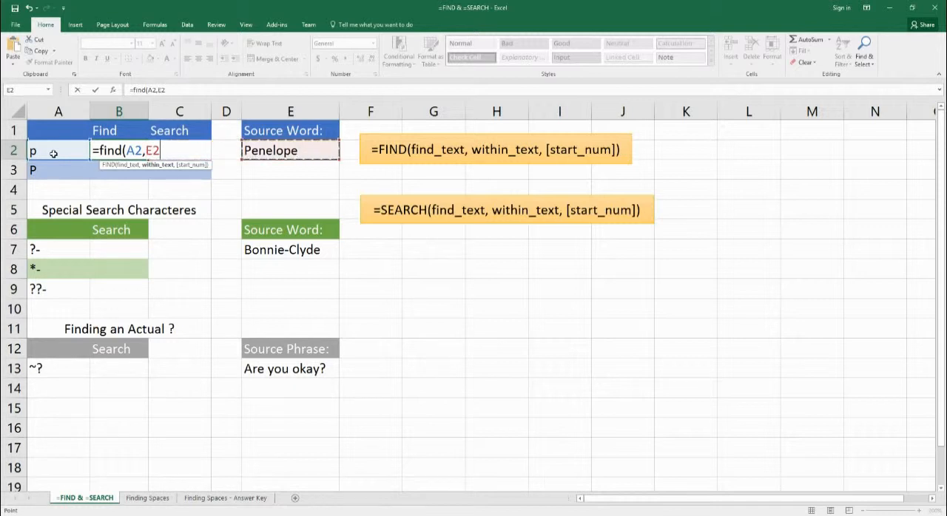
type(")")
key("Return")
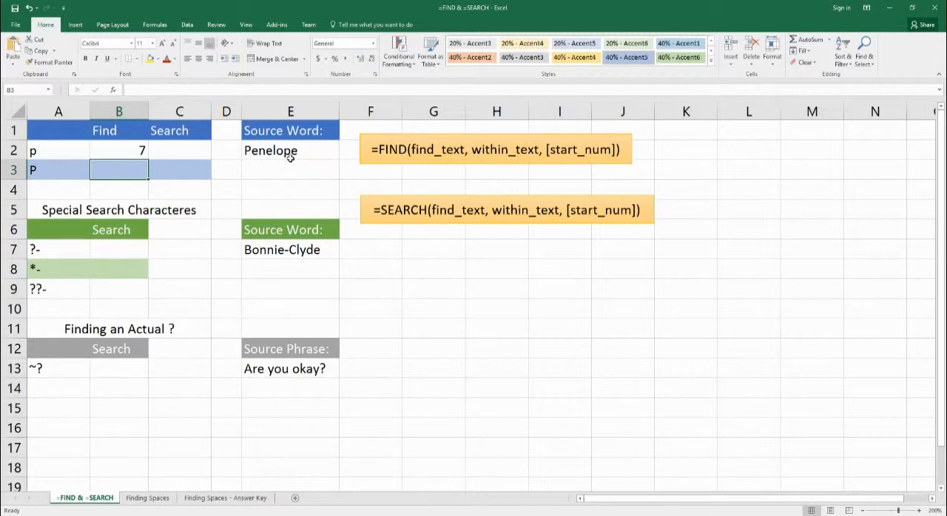
In C2, enter a SEARCH formula locating the text from A2 within the source word in E2, =search(A2,E2).
left_click(179, 157)
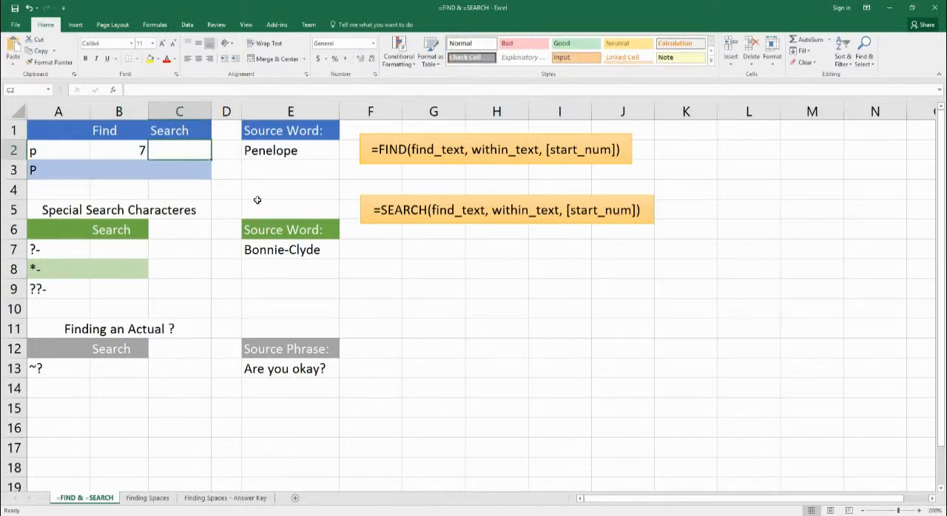
type("=s")
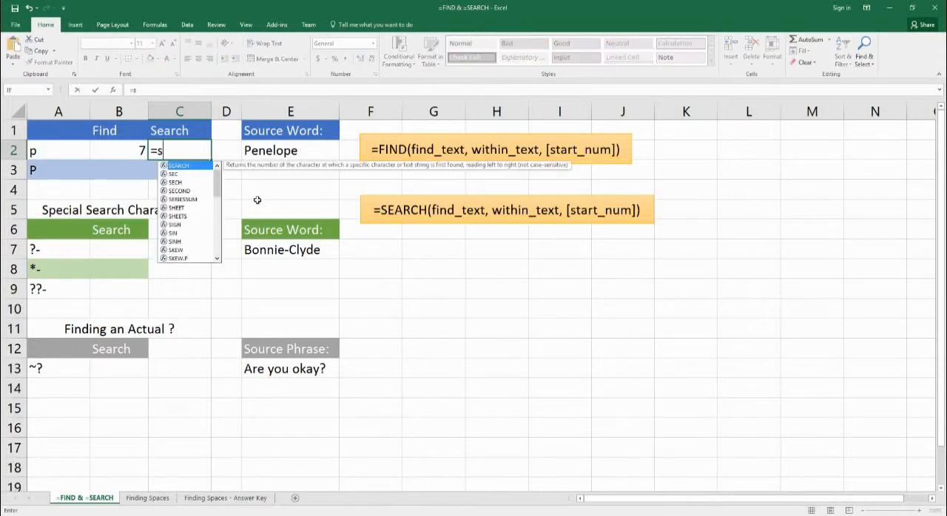
type("earch(")
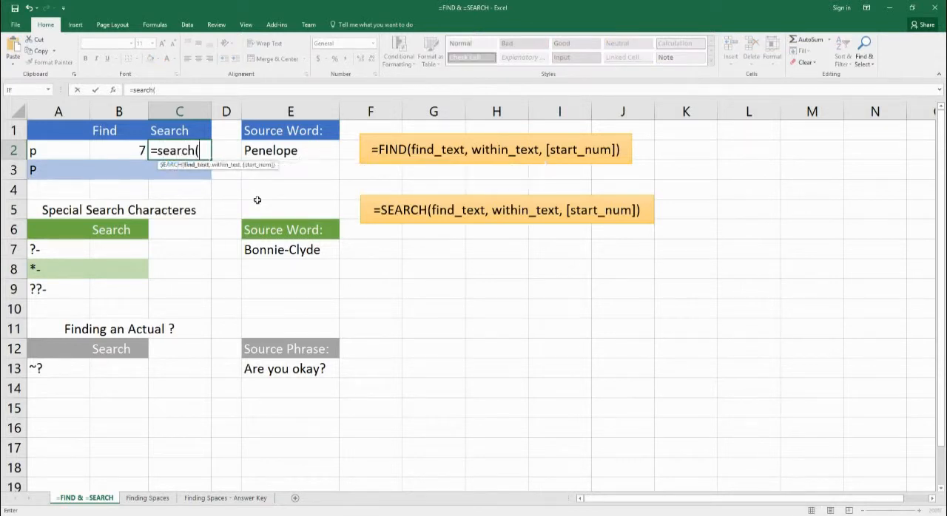
left_click(52, 151)
type(",")
left_click(296, 155)
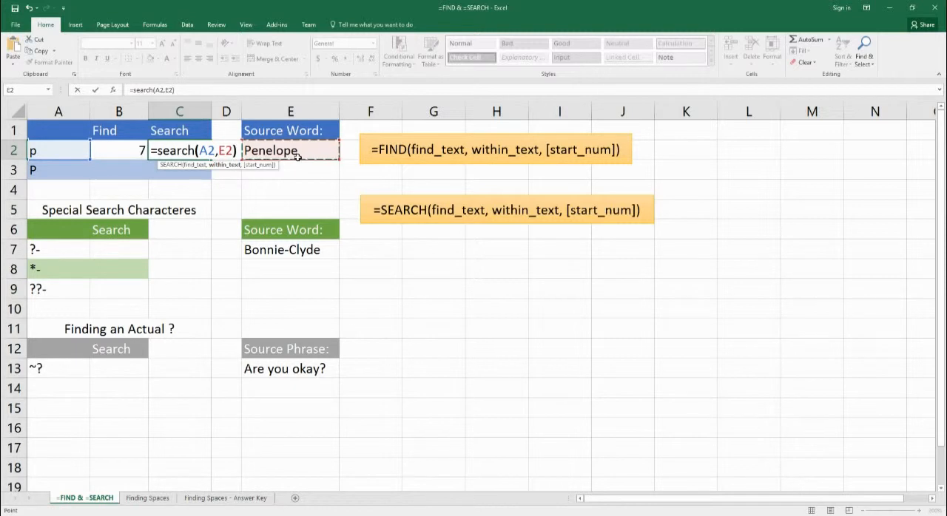
type(")")
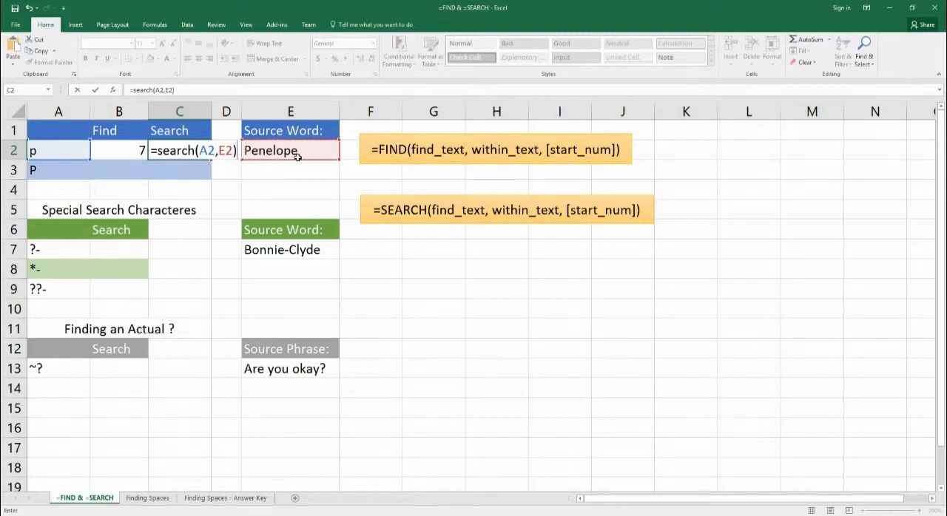
key("Return")
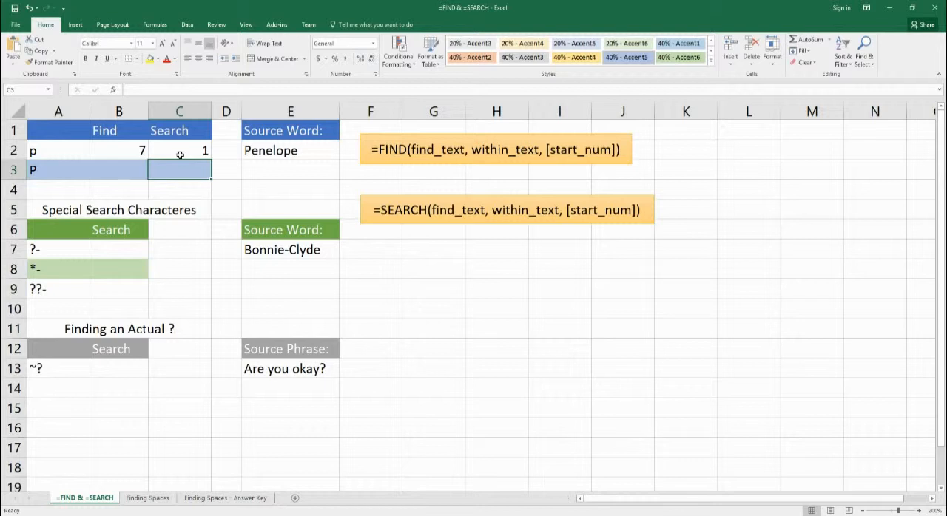
In B3, enter a FIND formula locating the capital P from A3 within the source word, =find(A3,e2).
left_click(139, 175)
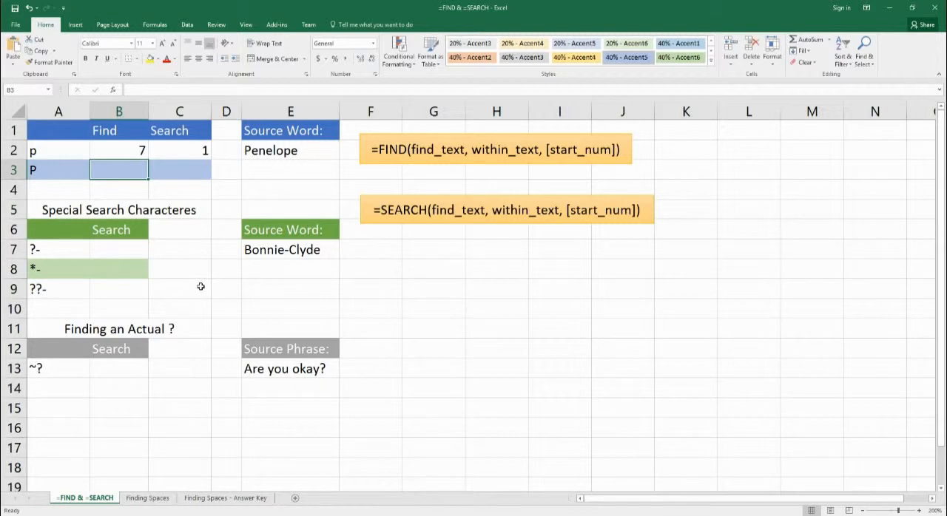
type("=")
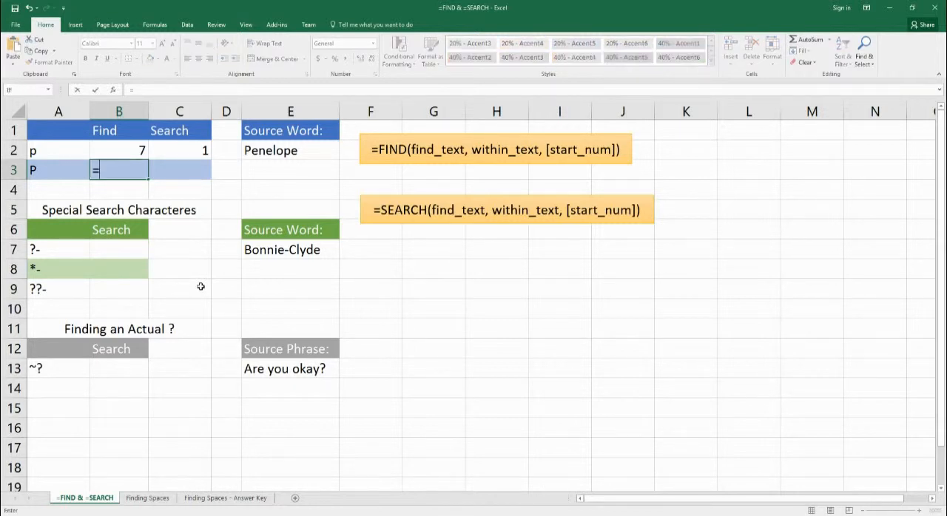
type("find(")
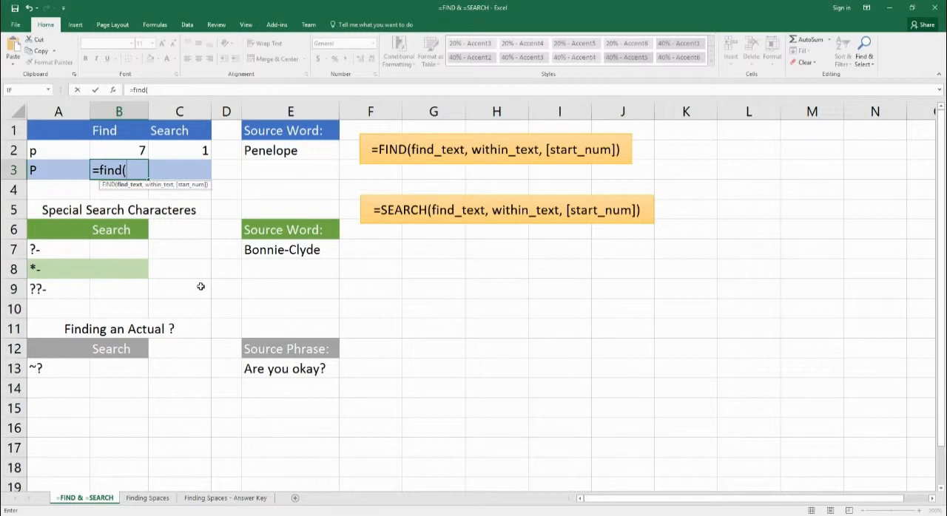
key("Left")
type(",")
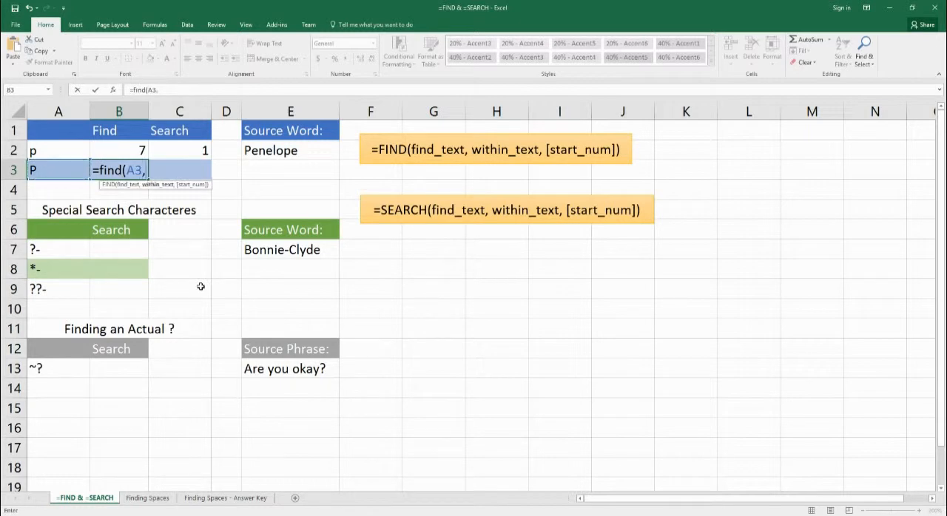
type("e2)")
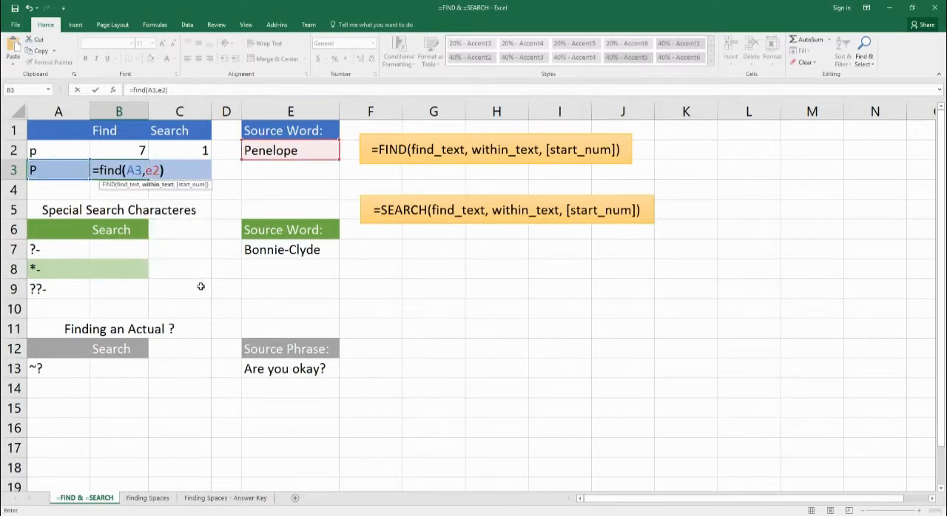
key("Return")
In C3, enter a SEARCH formula locating the capital P from A3 within the source word, =search(A3,E2).
key("Up")
key("Right")
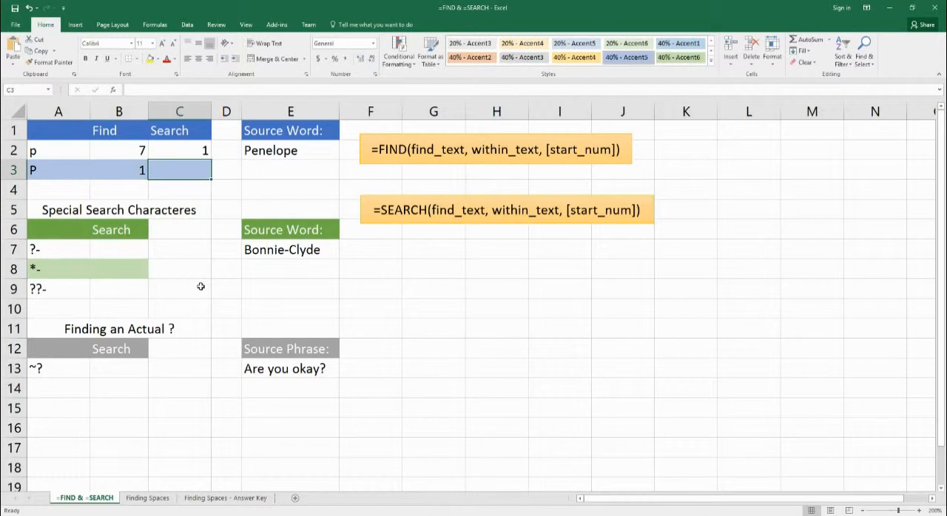
type("=s")
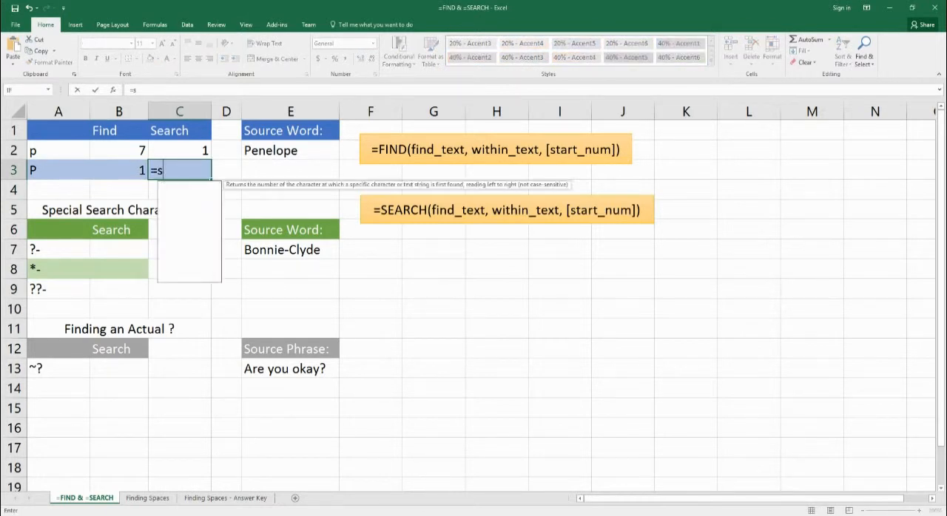
type("earch(")
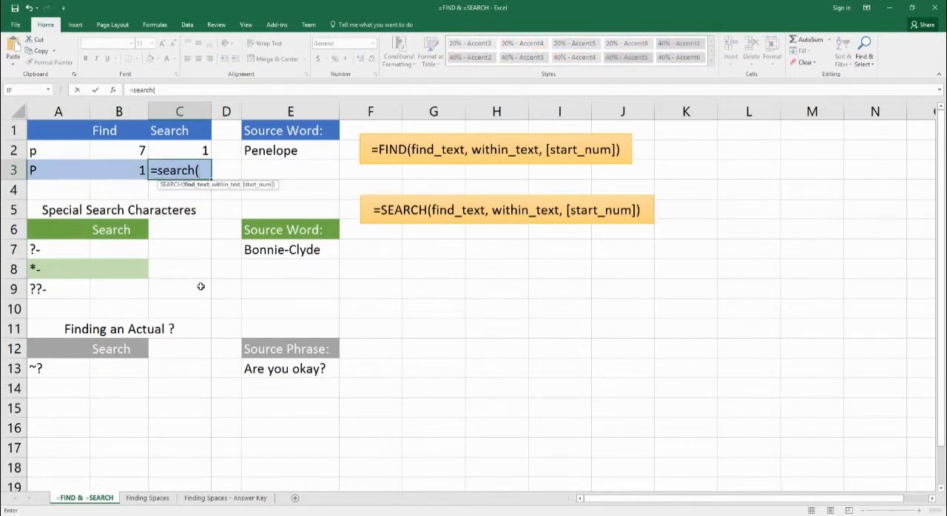
key("Left")
key("Left")
type(",")
key("Right")
key("Right")
key("Up")
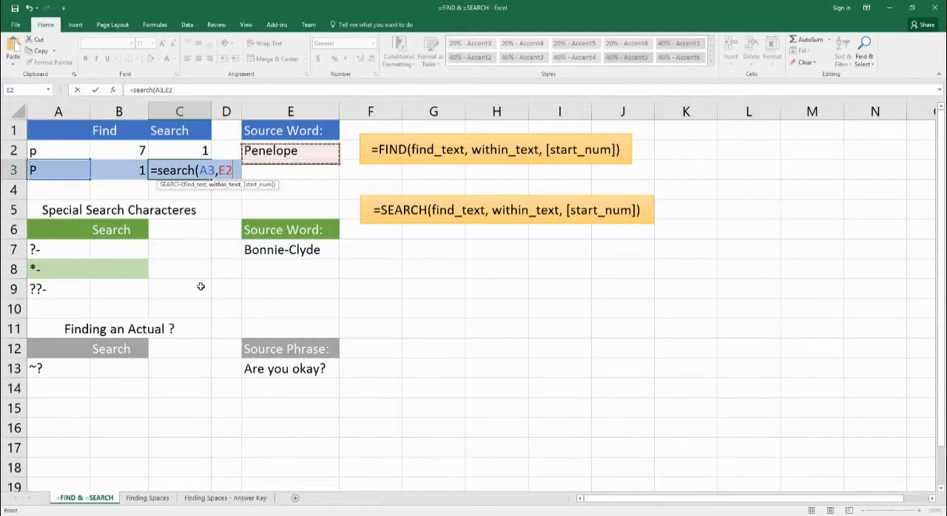
type(")")
key("Return")
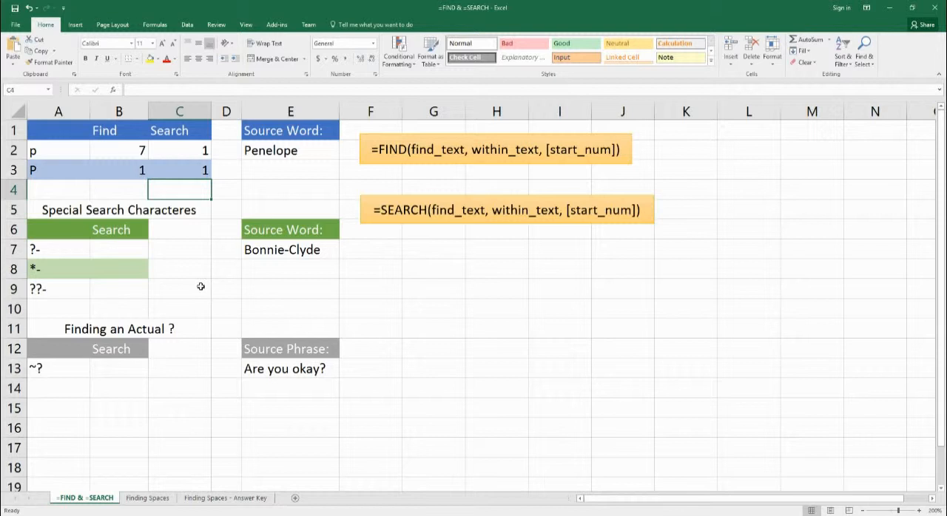
In B7, enter a SEARCH formula using the single-character wildcard on the hyphenated source word, =search("?-",E7).
left_click(121, 254)
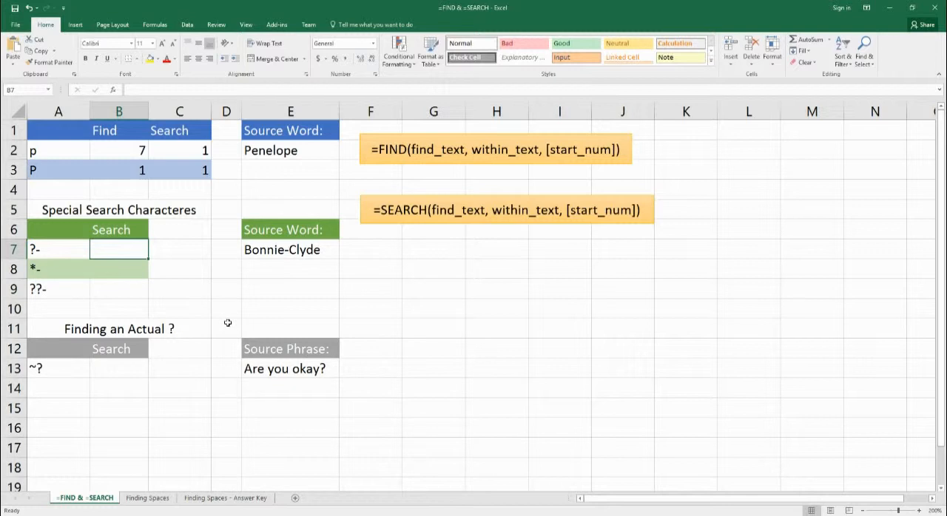
type("=search")
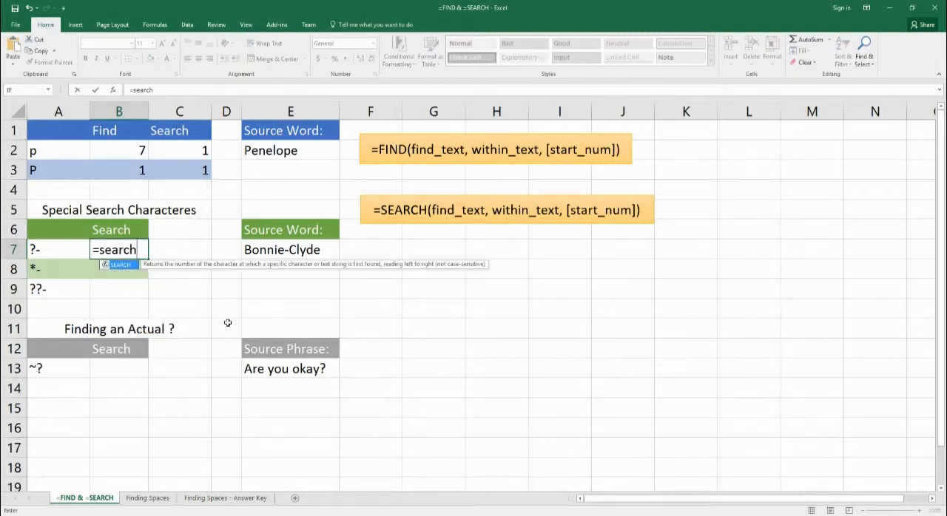
type("(\"")
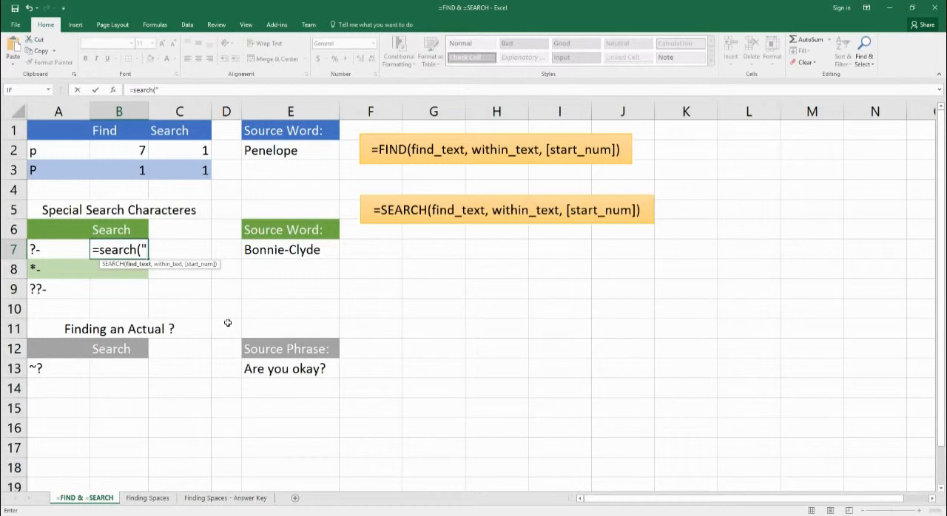
type("?-\",")
key("Right")
key("Right")
key("Right")
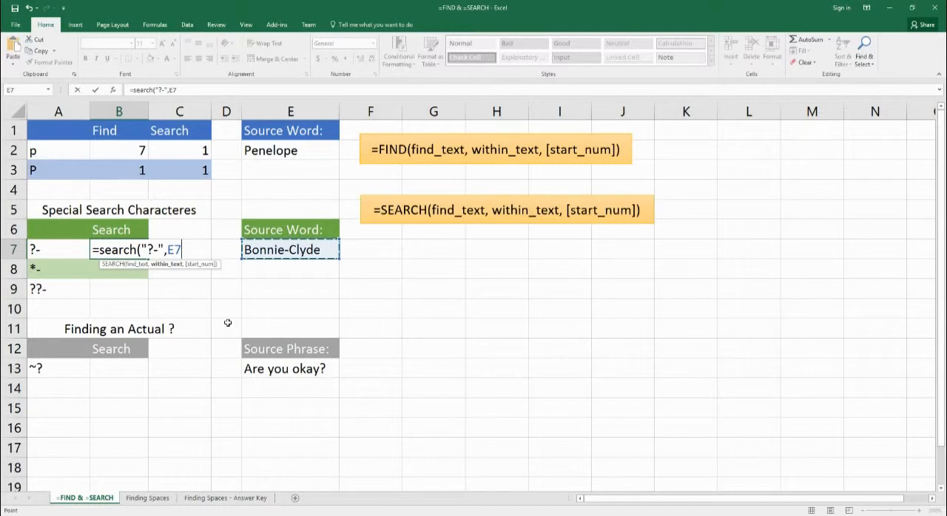
type(")")
key("Return")
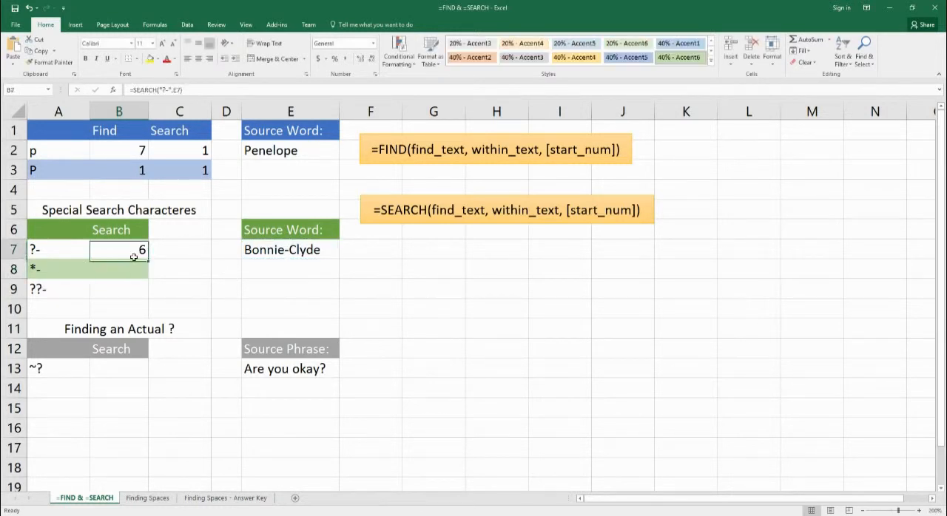
left_click(134, 256)
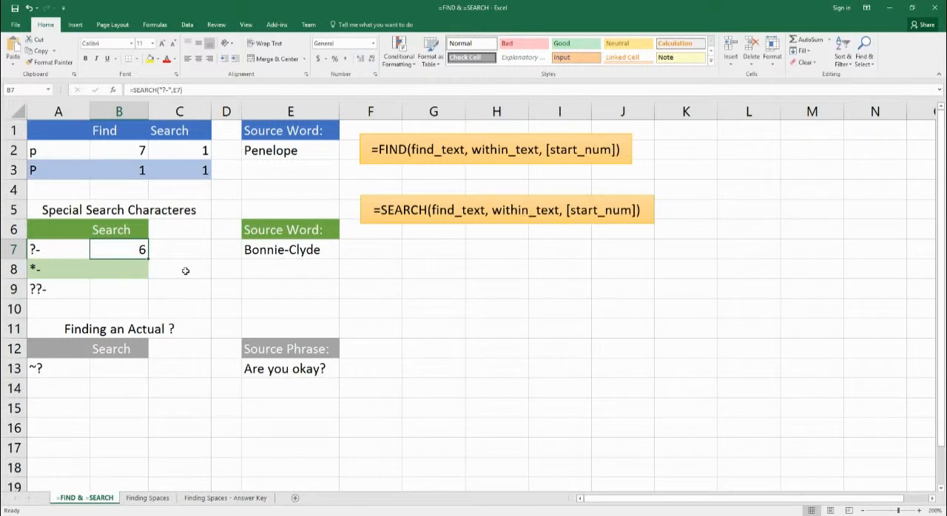
In B8, enter a SEARCH formula using the asterisk wildcard before the hyphen on the same source word, =search("*-",E7).
left_click(122, 275)
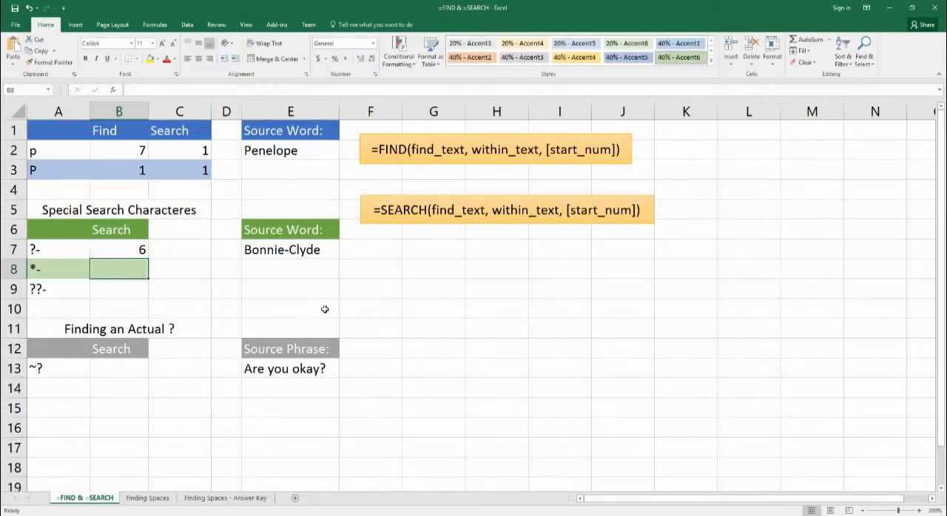
type("=")
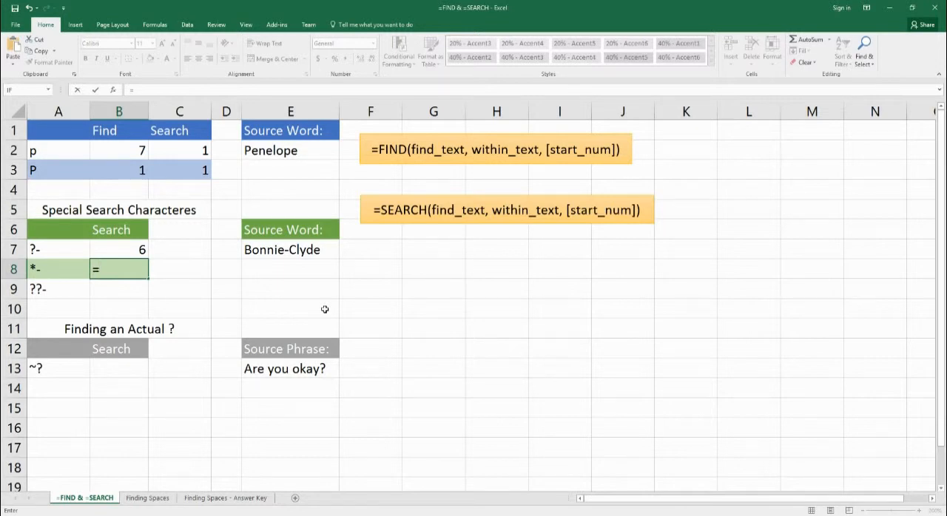
type("search(\"*")
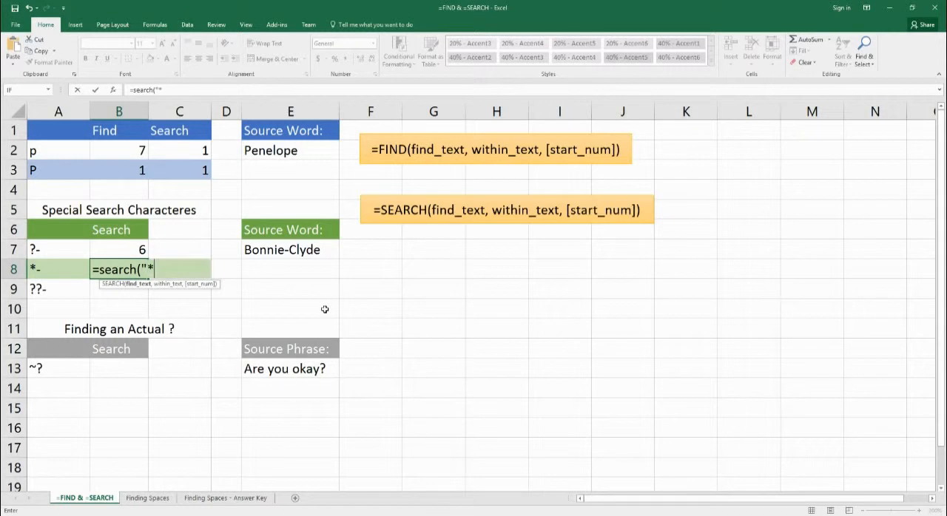
type("-\",")
key("Right")
key("Right")
key("Right")
key("Up")
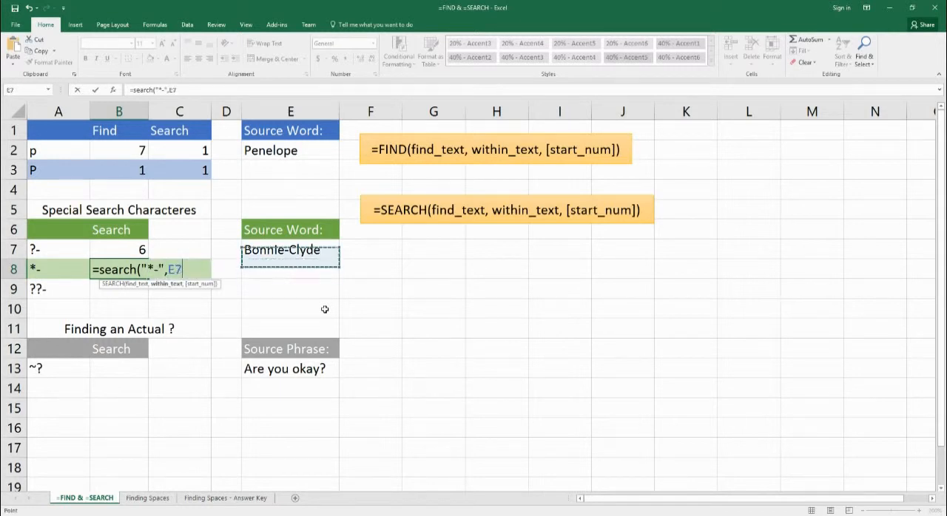
type(")")
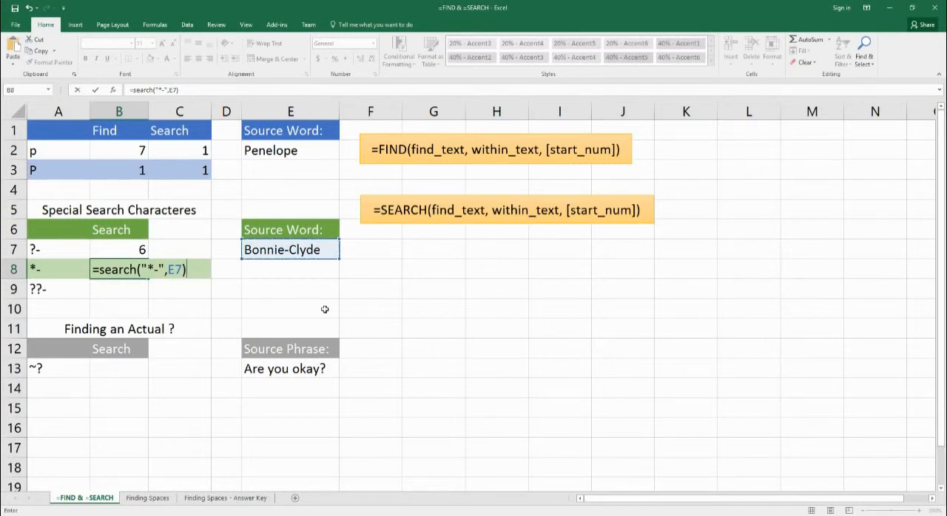
key("Return")
key("Up")
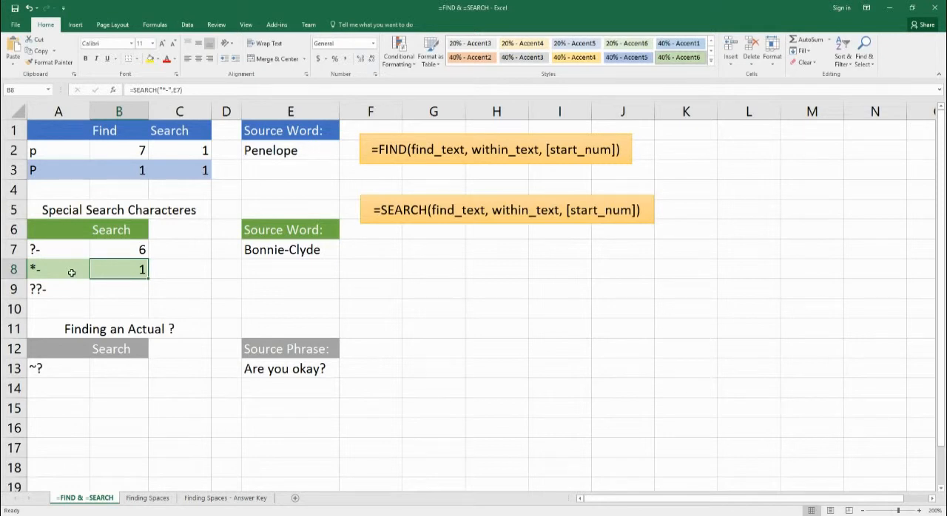
In B9, enter a SEARCH formula using two single-character wildcards before the hyphen on the hyphenated source word, =search("??-",E7).
left_click(115, 295)
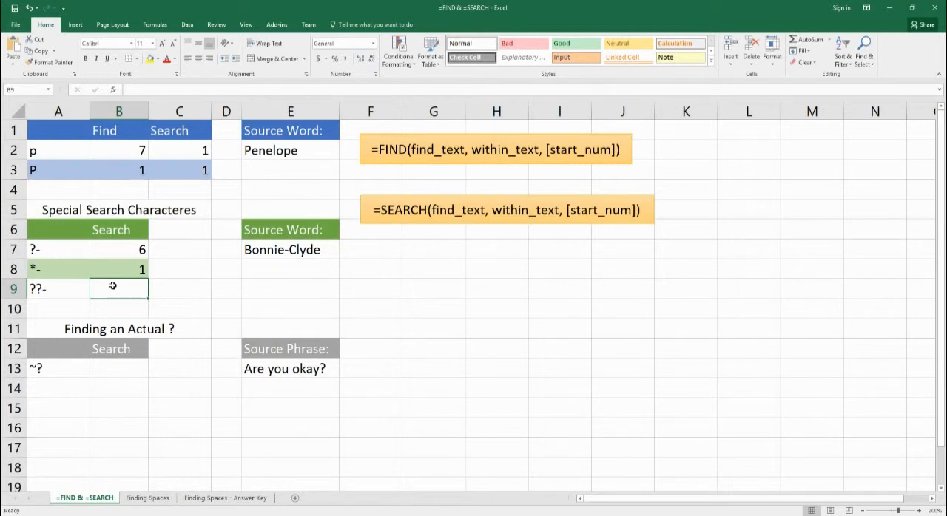
type("=searc")
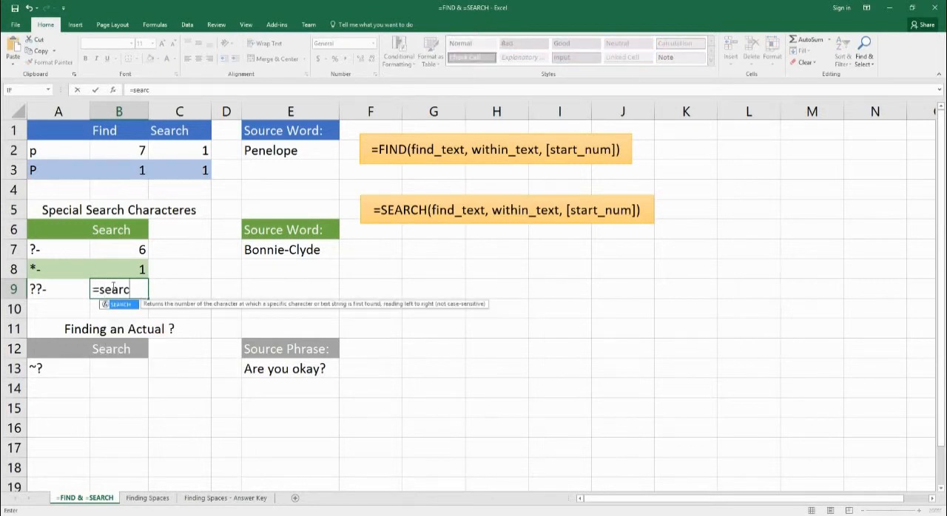
type("h(\"??")
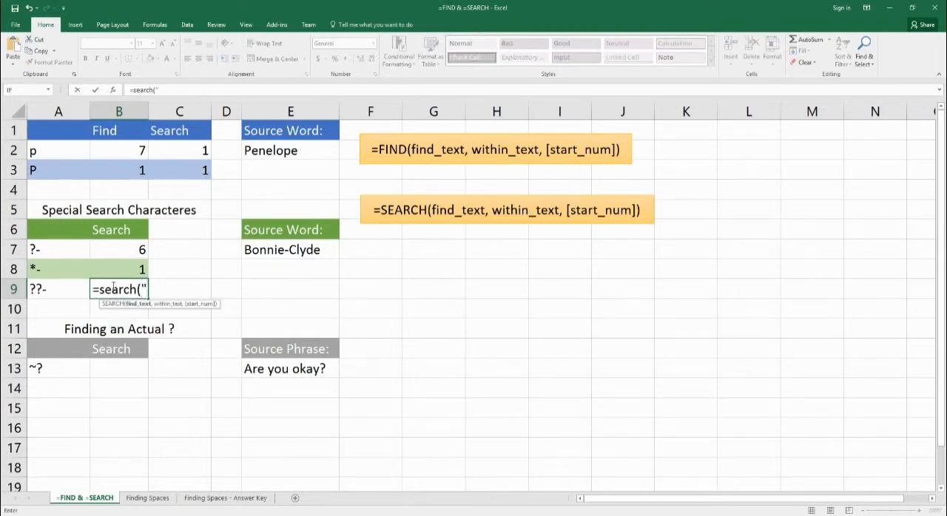
type("-\"")
key("Return")
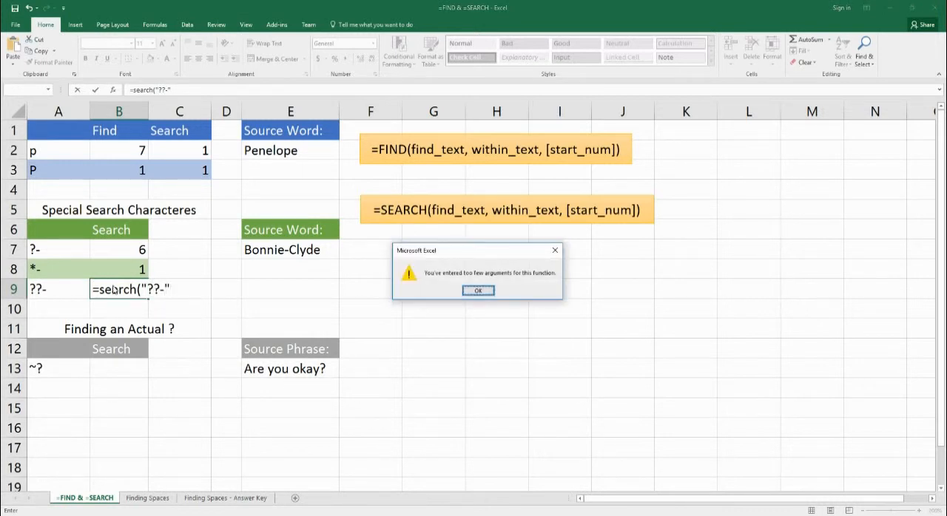
left_click(477, 290)
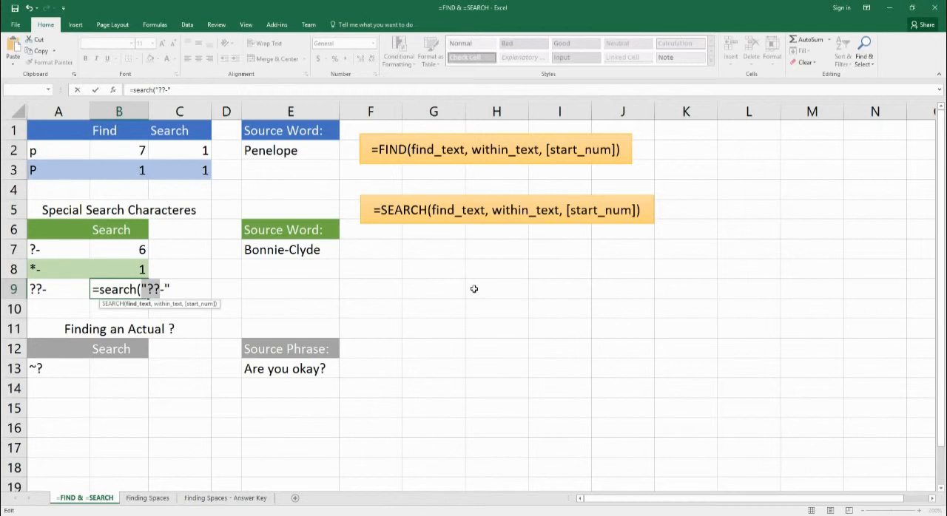
key("End")
type(",")
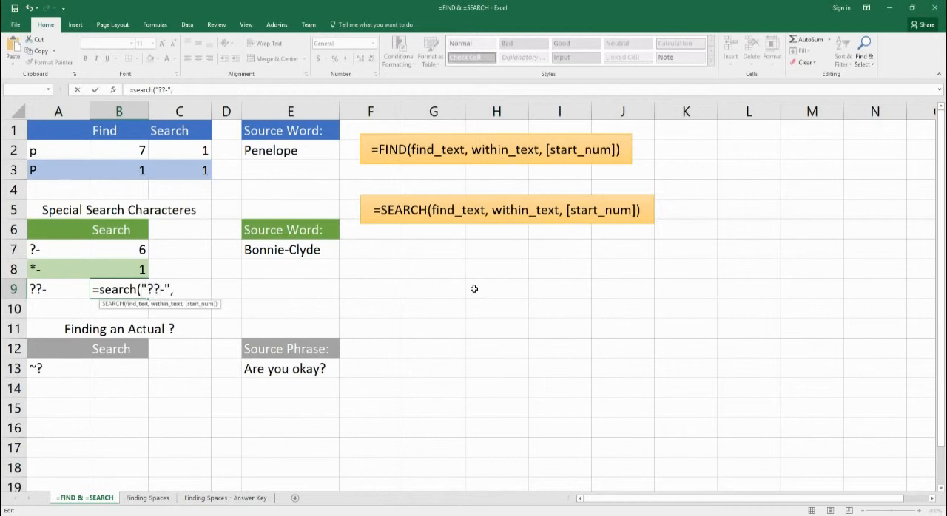
left_click(289, 254)
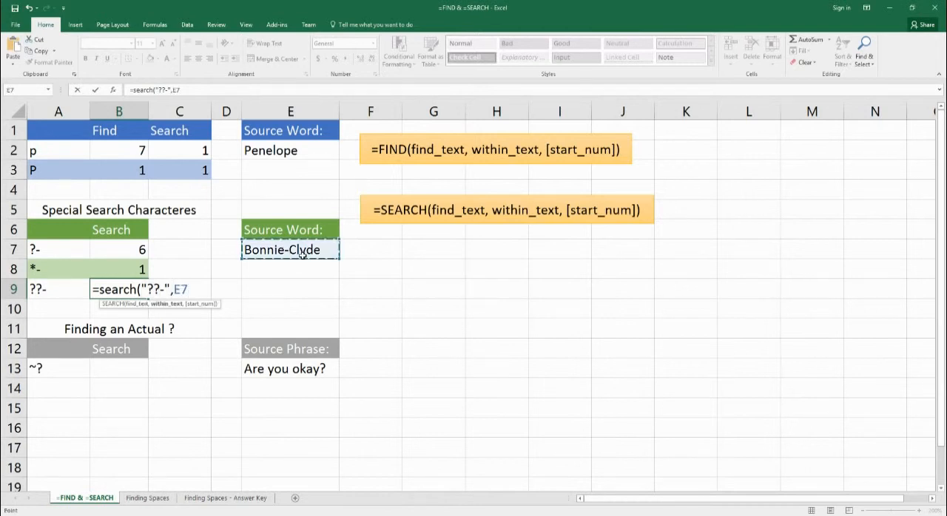
type(")")
key("ctrl+Return")
key("Return")
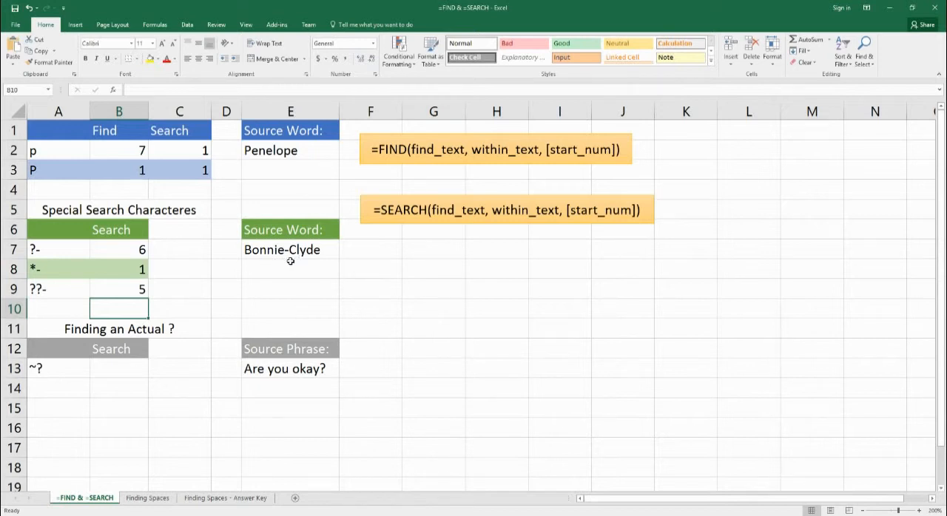
In B13, enter a SEARCH formula looking for a plain question mark in the source phrase, =search("?",E13).
left_click(131, 368)
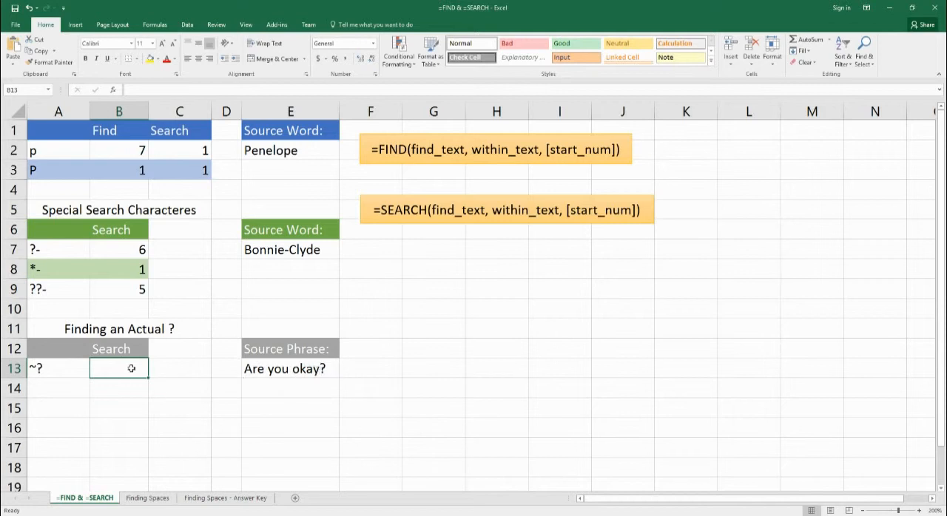
type("=")
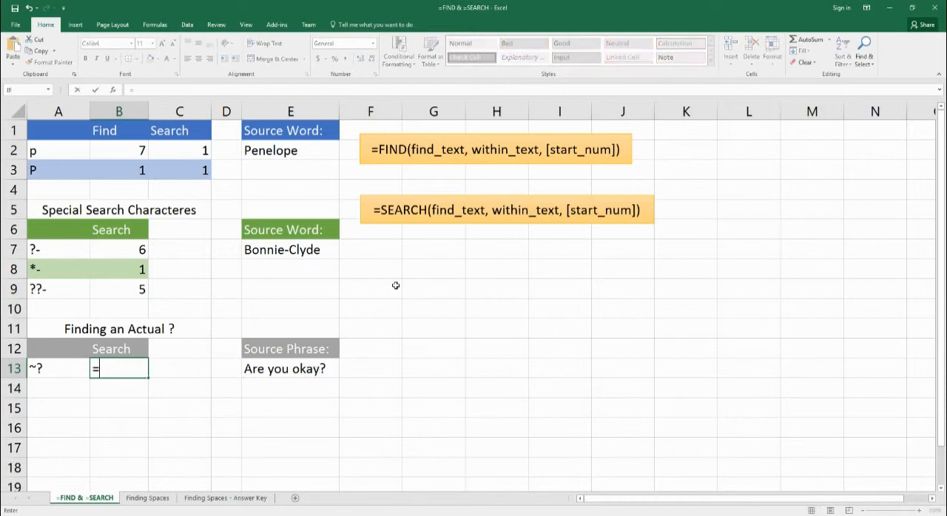
type("search")
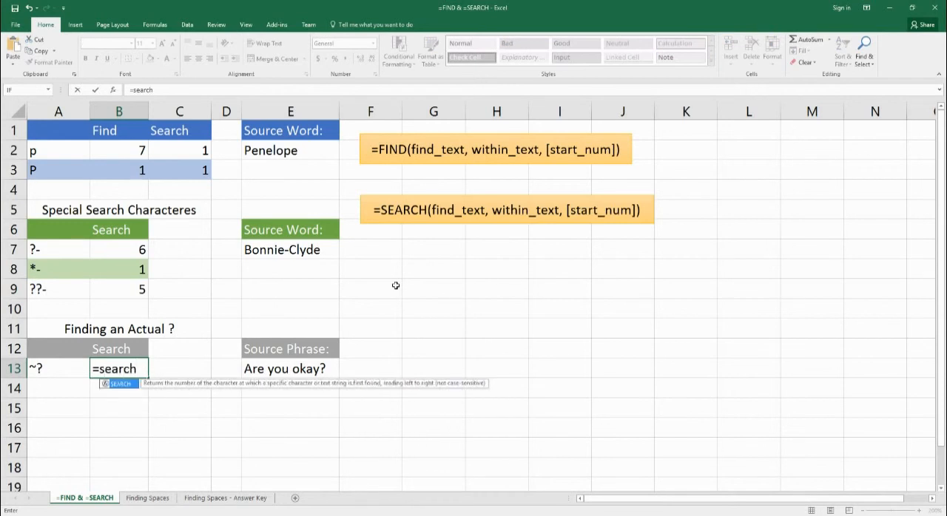
type("(\"")
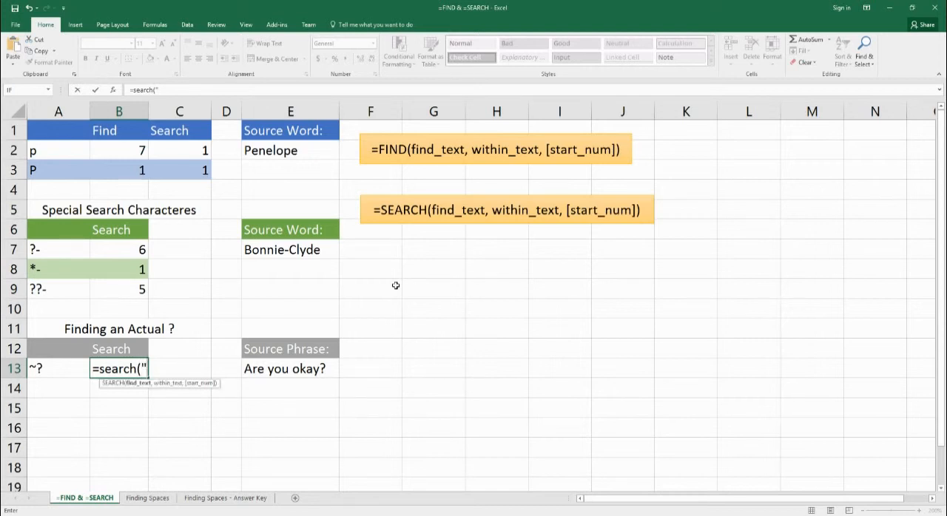
type("?\",")
key("Right")
key("Right")
key("Right")
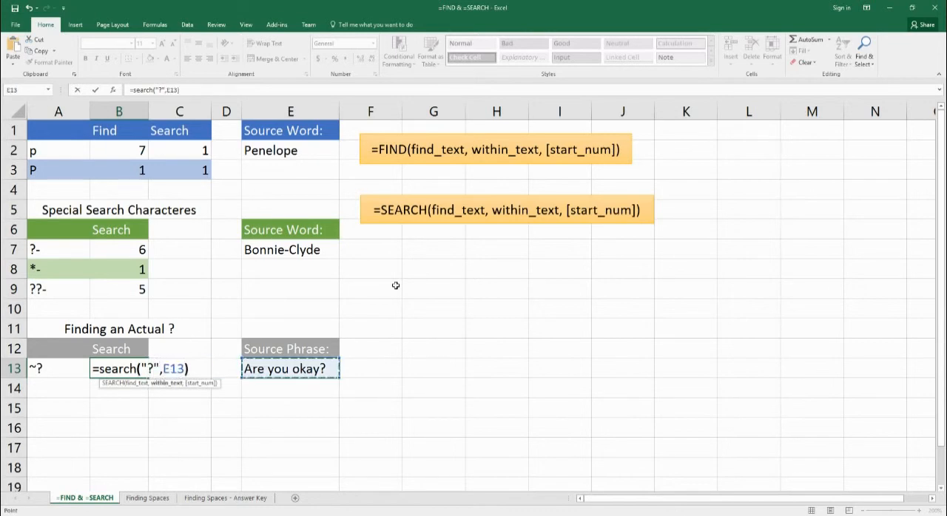
type(")")
key("Return")
key("Up")
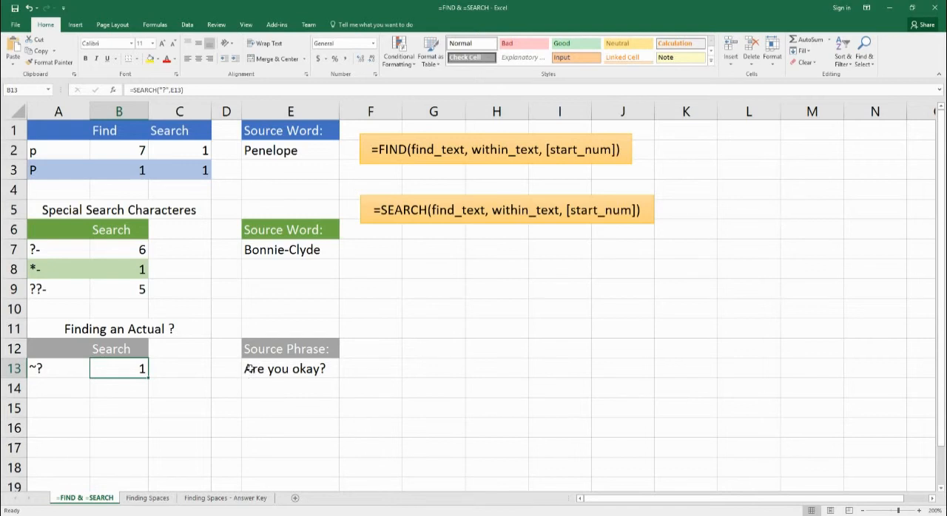
Edit the B13 formula to put a tilde before the question mark so it finds a literal one, =SEARCH("~?",E13).
double_click(137, 370)
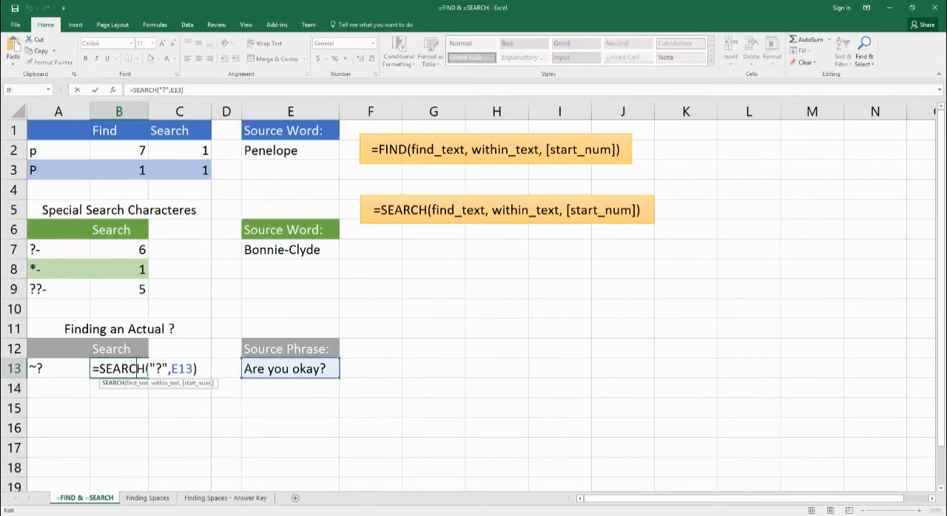
left_click(157, 369)
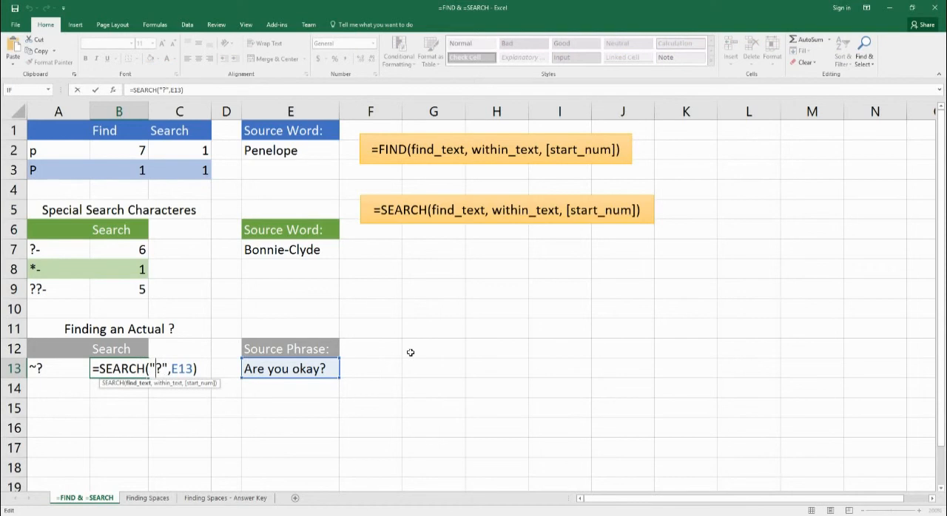
type("~")
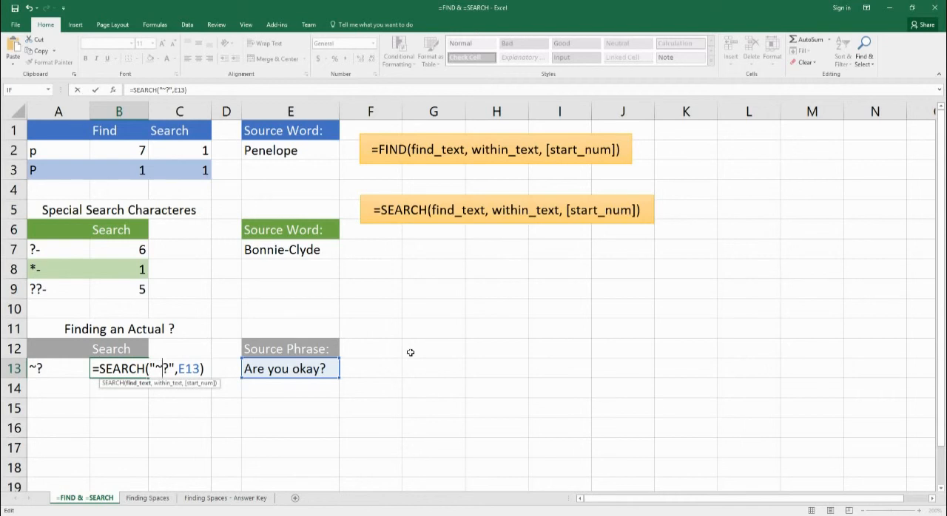
key("End")
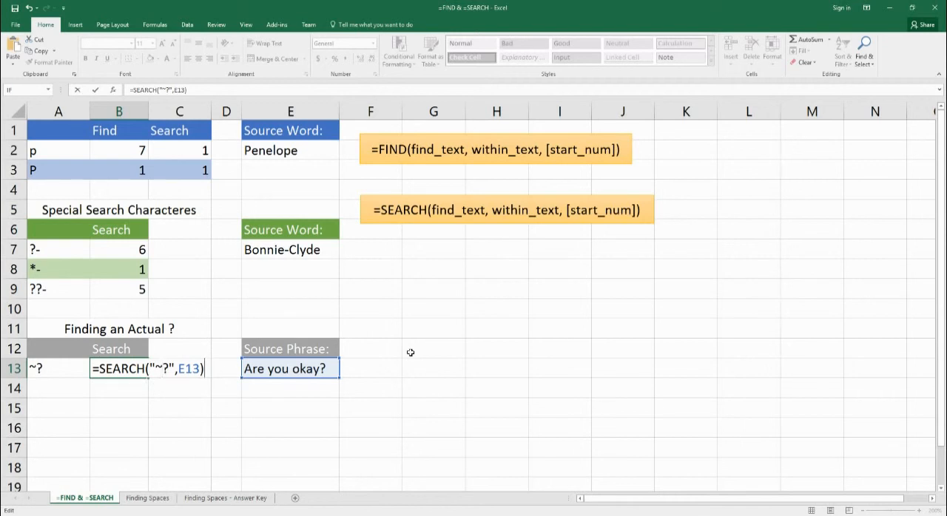
key("Return")
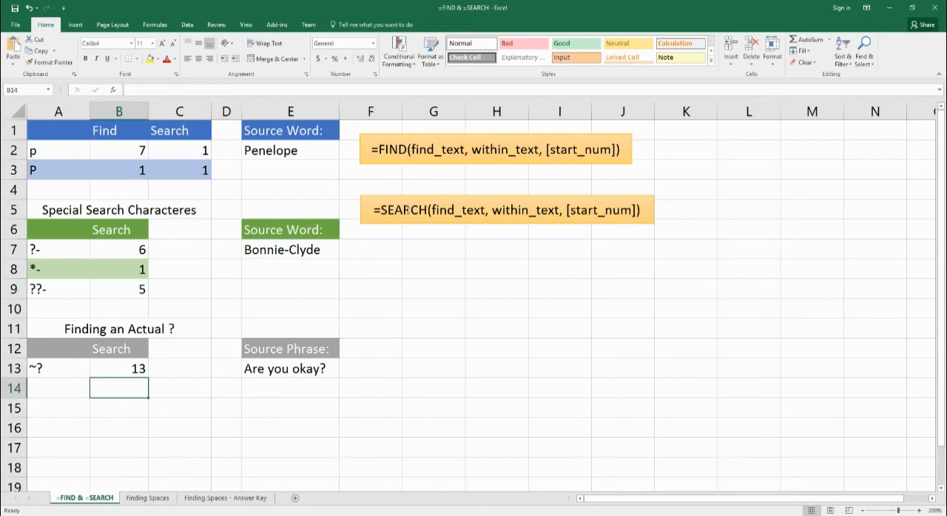
Go to the Finding Spaces sheet and select B2, the space location cell for Pittsburgh Penguins.
left_click(147, 498)
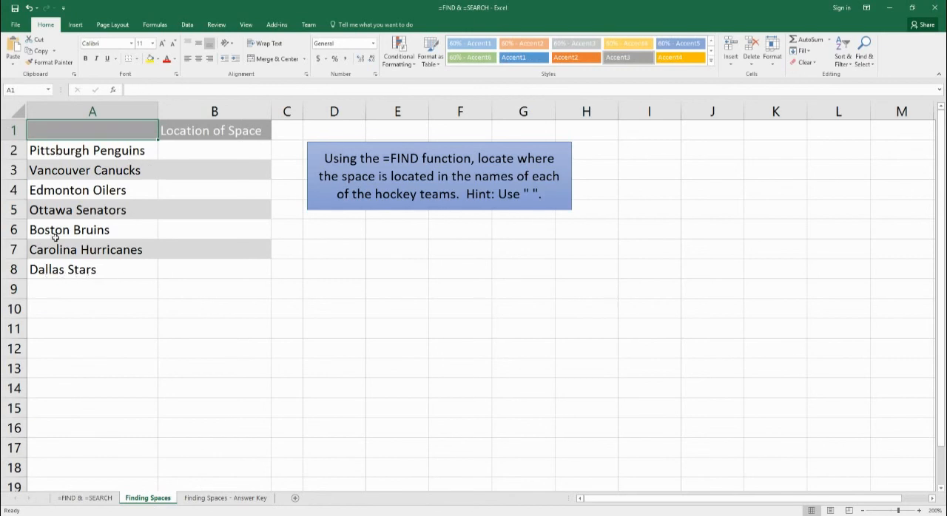
left_click(226, 156)
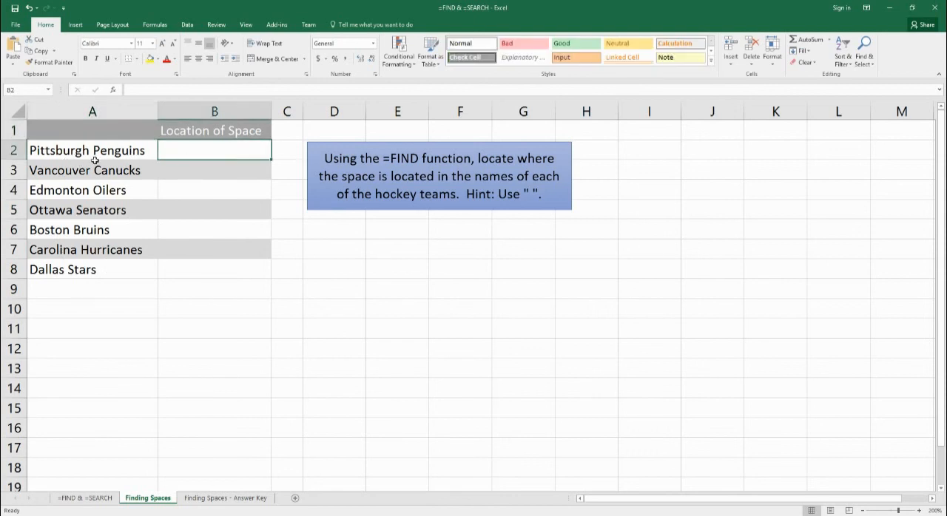